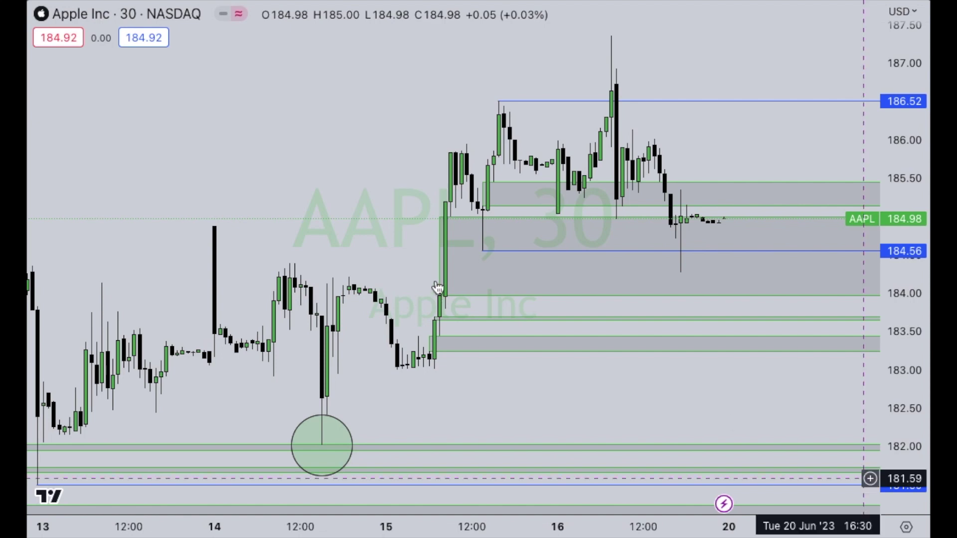
Examine the green demand zones and the blue high and low levels on Apple's 30-minute chart from 13 to 16 June.
{"action": "left_click", "coordinate": [455, 336]}
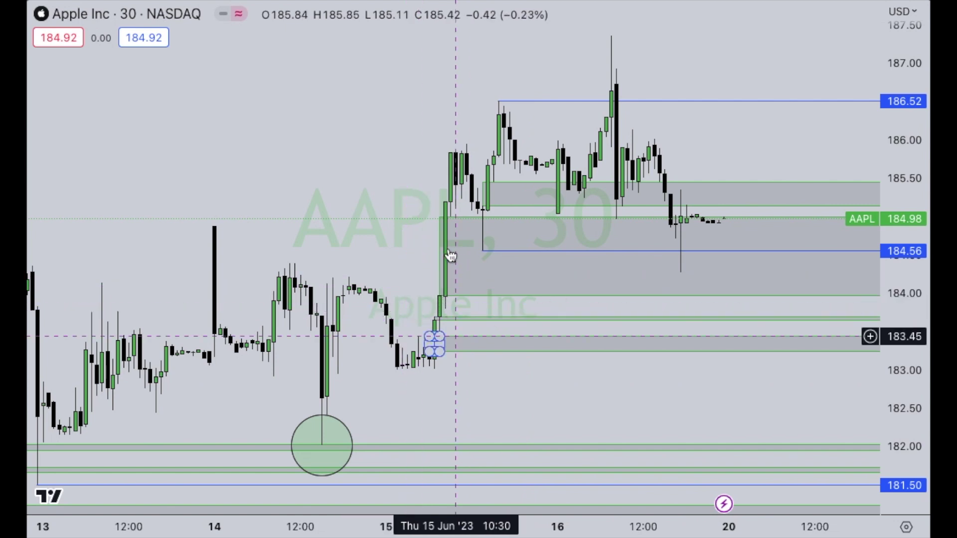
{"action": "left_click", "coordinate": [652, 310]}
{"action": "mouse_move", "coordinate": [908, 427]}
{"action": "left_mouse_down"}
{"action": "mouse_move", "coordinate": [908, 458]}
{"action": "mouse_move", "coordinate": [908, 438]}
{"action": "left_mouse_up"}
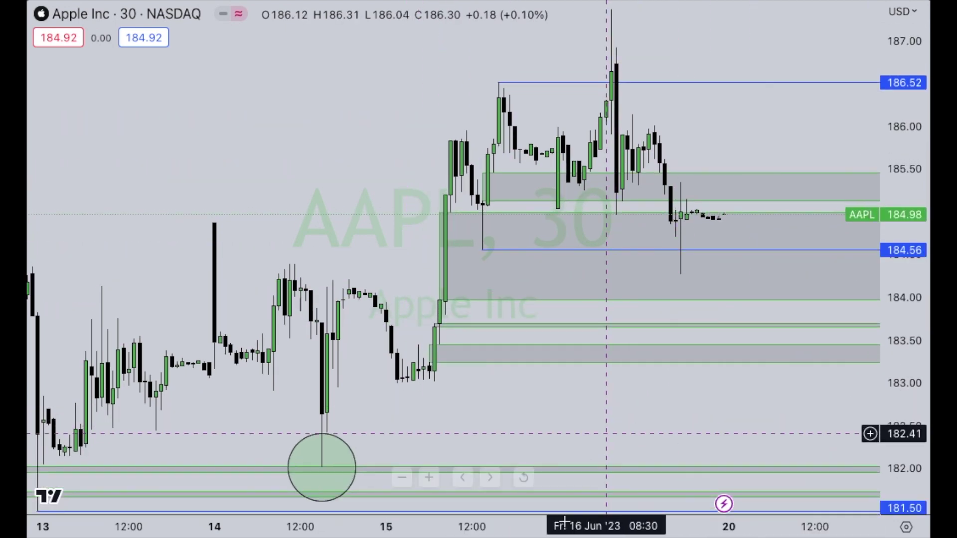
{"action": "left_click_drag", "start_coordinate": [560, 513], "coordinate": [548, 513]}
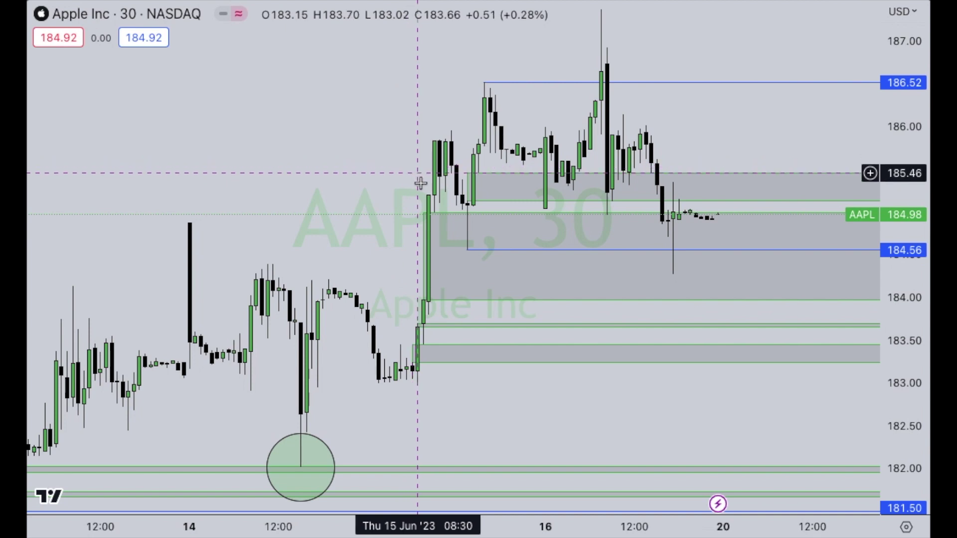
{"action": "left_click", "coordinate": [470, 175]}
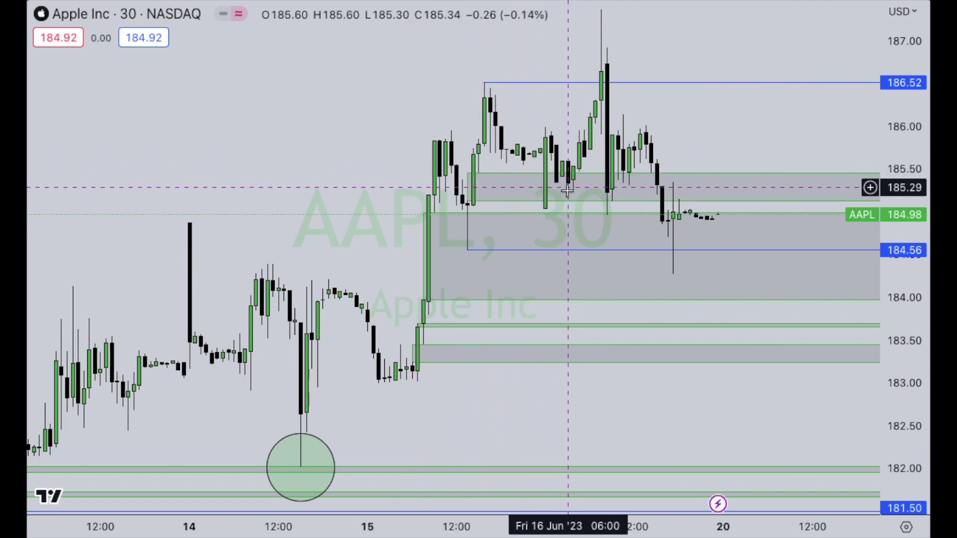
{"action": "left_click_drag", "start_coordinate": [553, 212], "coordinate": [482, 229]}
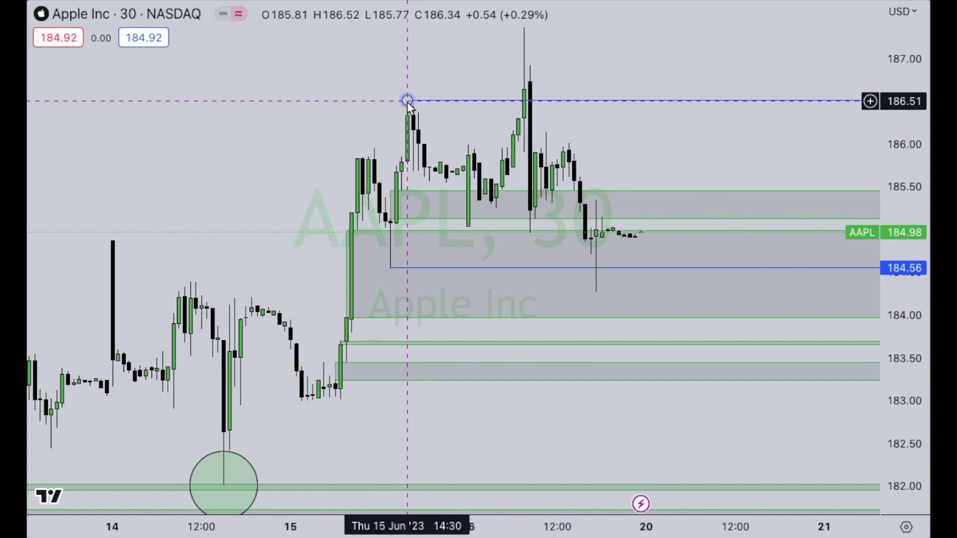
{"action": "left_click_drag", "start_coordinate": [892, 206], "coordinate": [893, 220]}
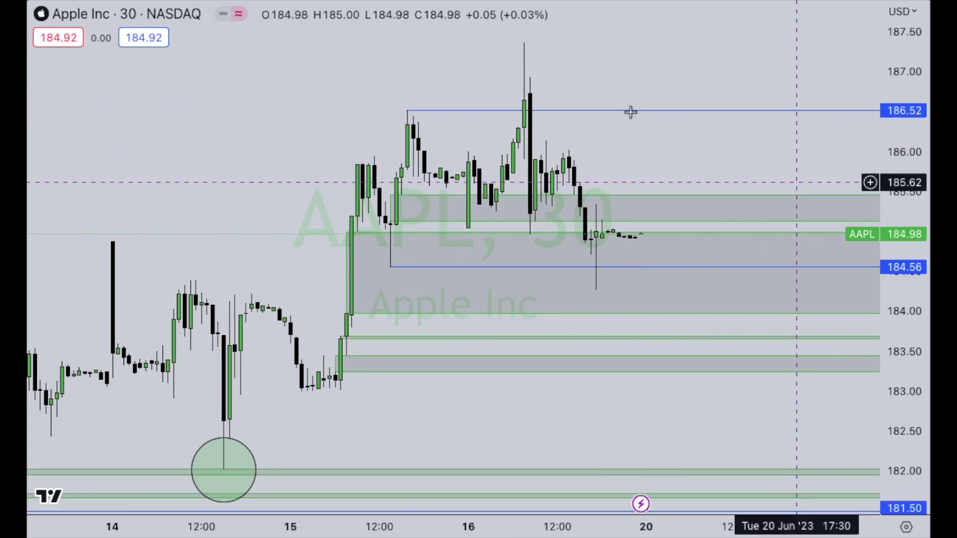
{"action": "left_click_drag", "start_coordinate": [641, 139], "coordinate": [522, 198]}
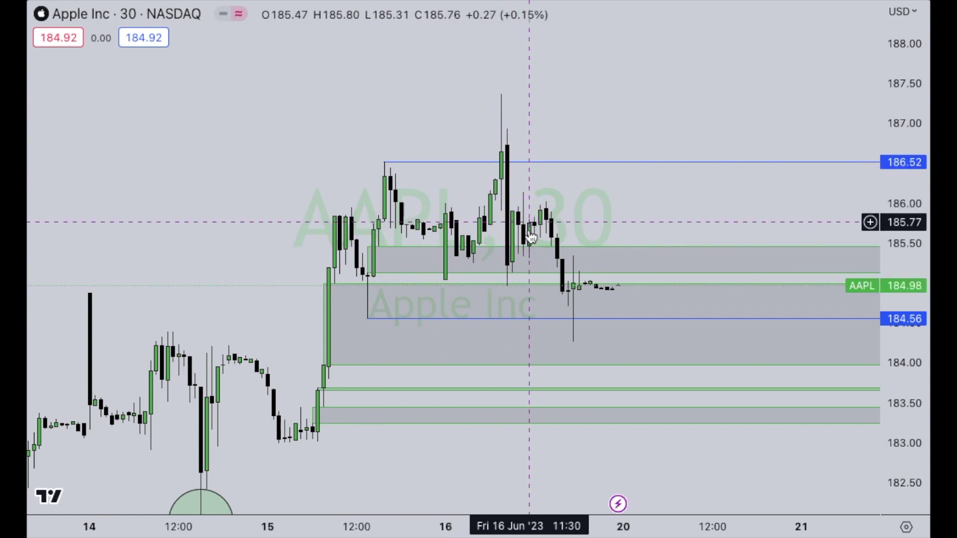
Draw a thin red supply zone at 185.91, starting at the 16 June peak candle and extending forward.
{"action": "left_click_drag", "start_coordinate": [902, 247], "coordinate": [903, 86]}
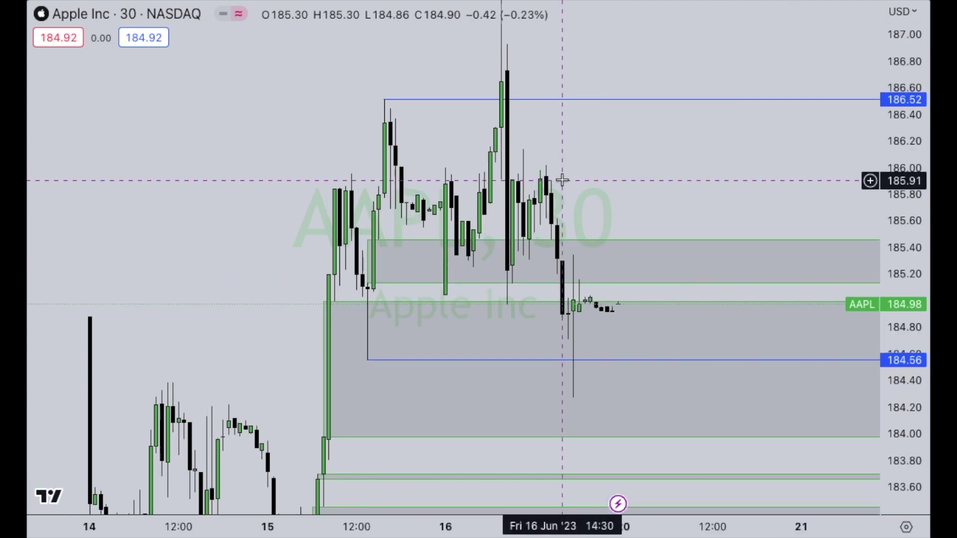
{"action": "left_click", "coordinate": [497, 177]}
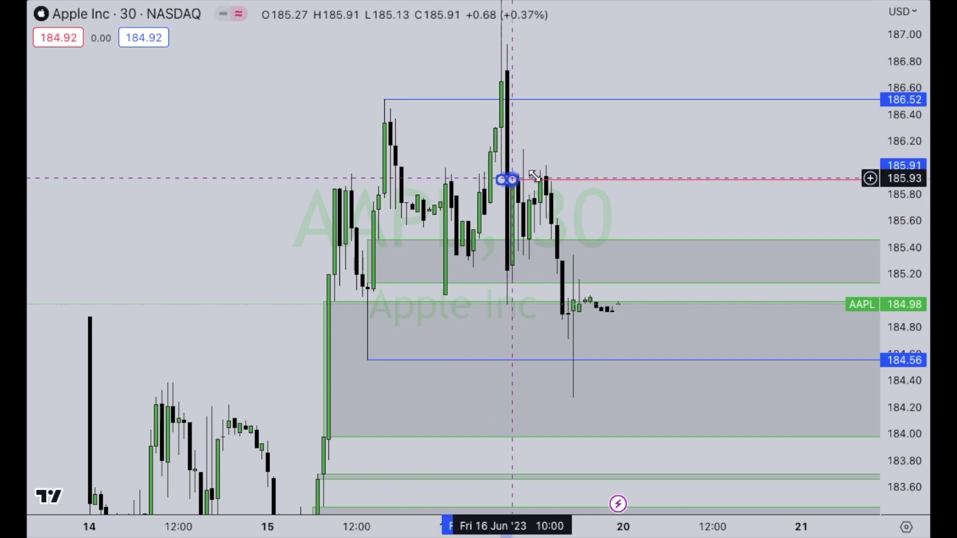
{"action": "left_click_drag", "start_coordinate": [883, 186], "coordinate": [883, 95]}
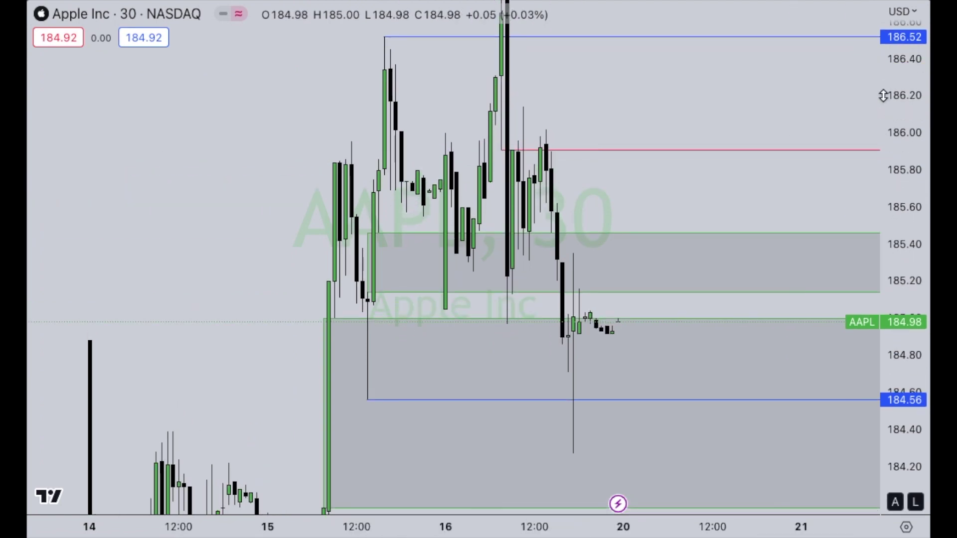
{"action": "left_click_drag", "start_coordinate": [720, 151], "coordinate": [678, 197]}
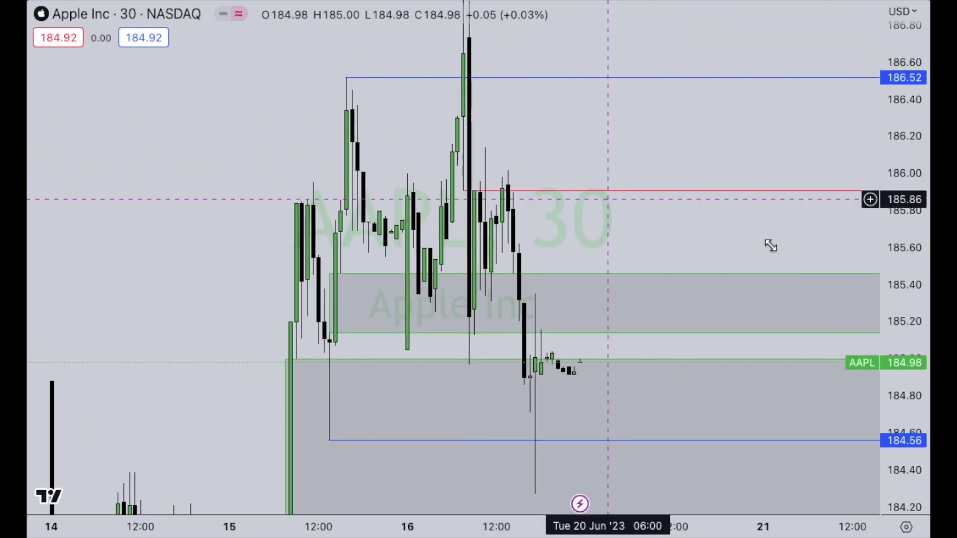
Delete the green demand zone between 185.46 and 185.14 on the Apple chart.
{"action": "left_click_drag", "start_coordinate": [905, 207], "coordinate": [905, 299]}
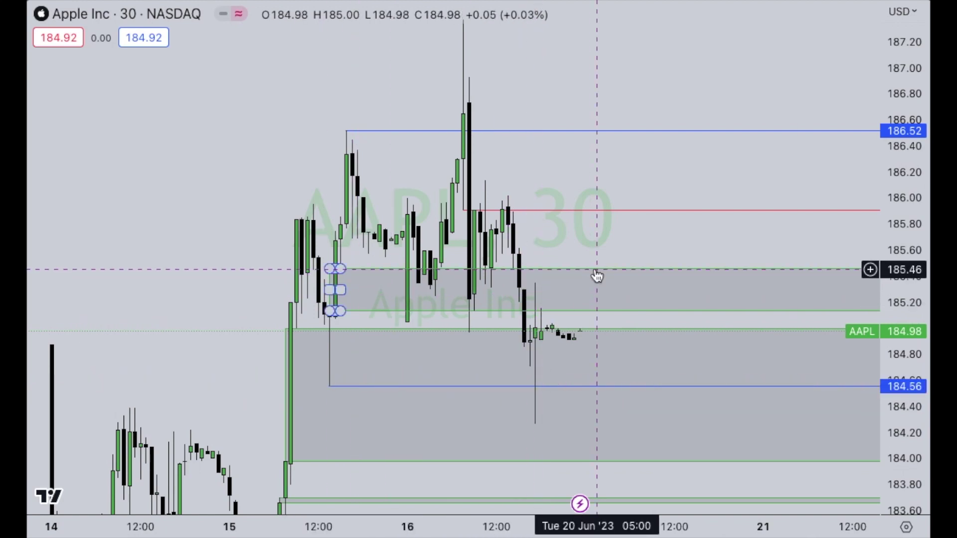
{"action": "left_click", "coordinate": [548, 276]}
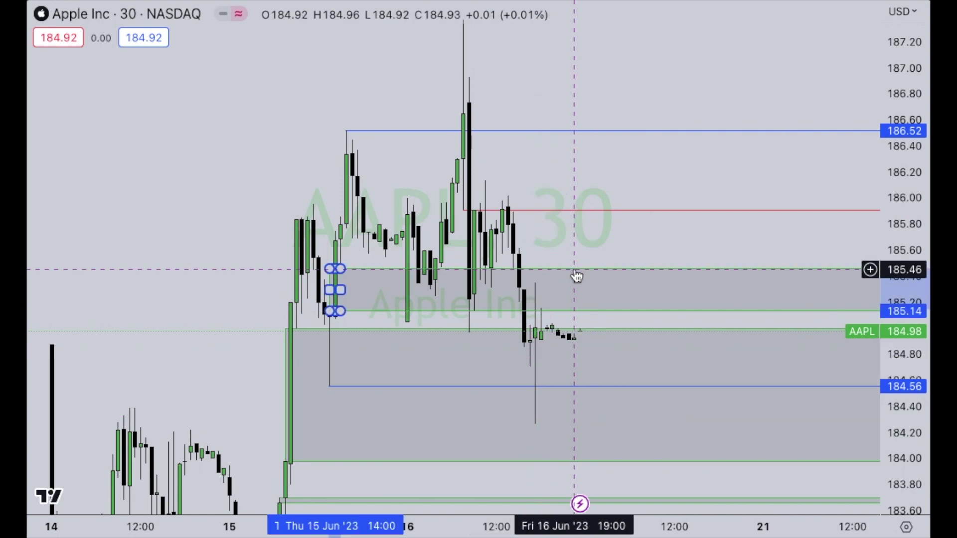
{"action": "key", "text": "Delete"}
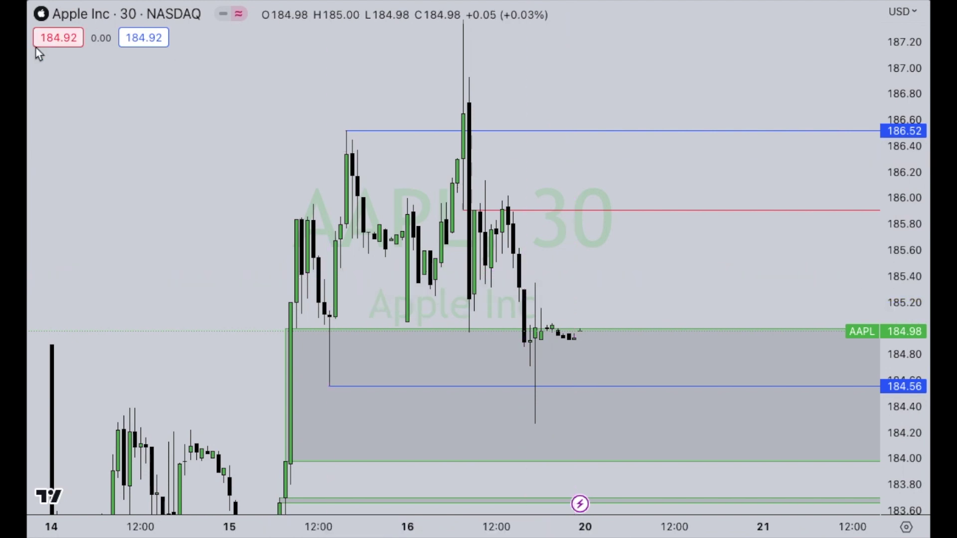
Move the blue high level to the 16 June peak at 187.37 and the blue low level to the 16 June low at 184.27.
{"action": "left_click_drag", "start_coordinate": [905, 169], "coordinate": [910, 223]}
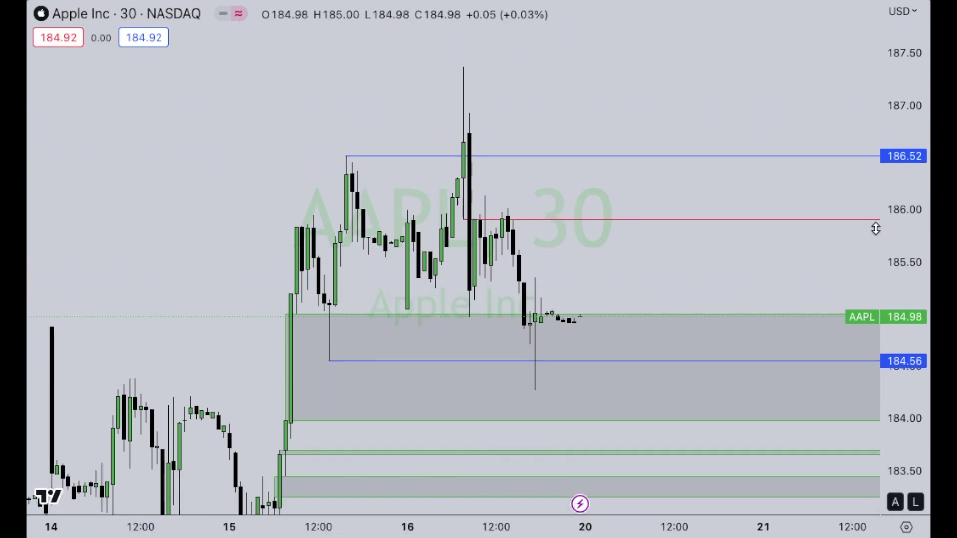
{"action": "left_click_drag", "start_coordinate": [450, 60], "coordinate": [464, 70]}
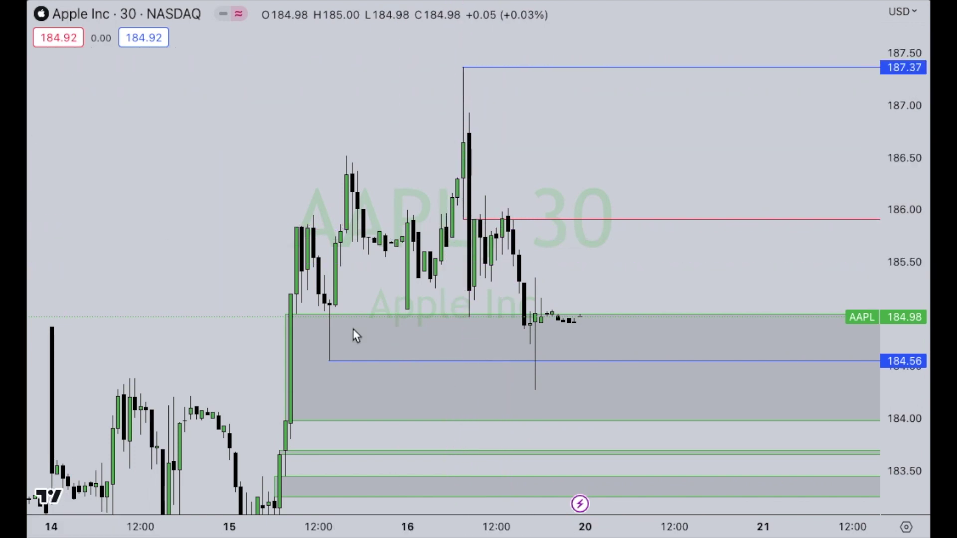
{"action": "left_click_drag", "start_coordinate": [333, 361], "coordinate": [537, 393]}
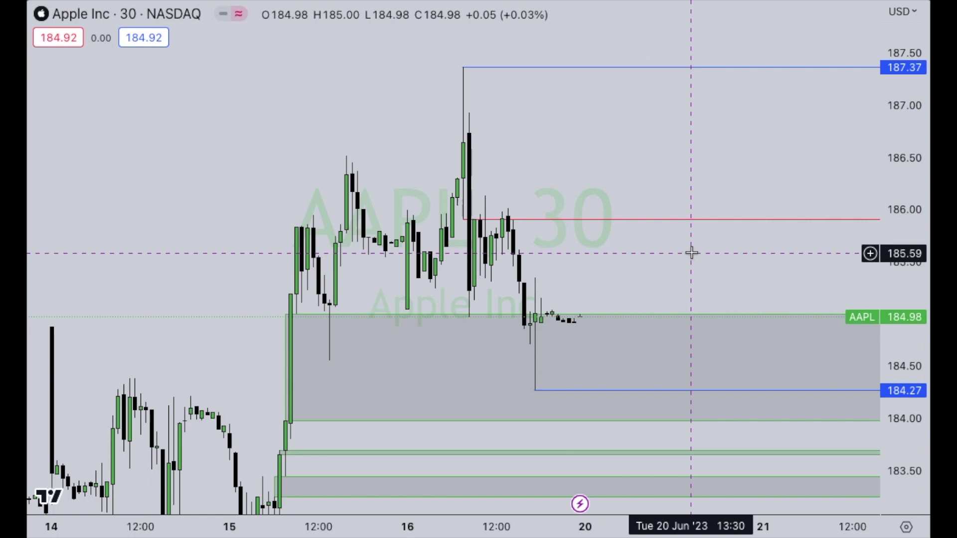
Draw two red supply zones on the 16 June afternoon drop, one from 185.46 to 185.30 and a thin one from 185.32 to 185.30.
{"action": "scroll", "coordinate": [690, 252], "scroll_direction": "right", "scroll_amount": 3}
{"action": "scroll", "coordinate": [690, 252], "scroll_direction": "up", "scroll_amount": 1}
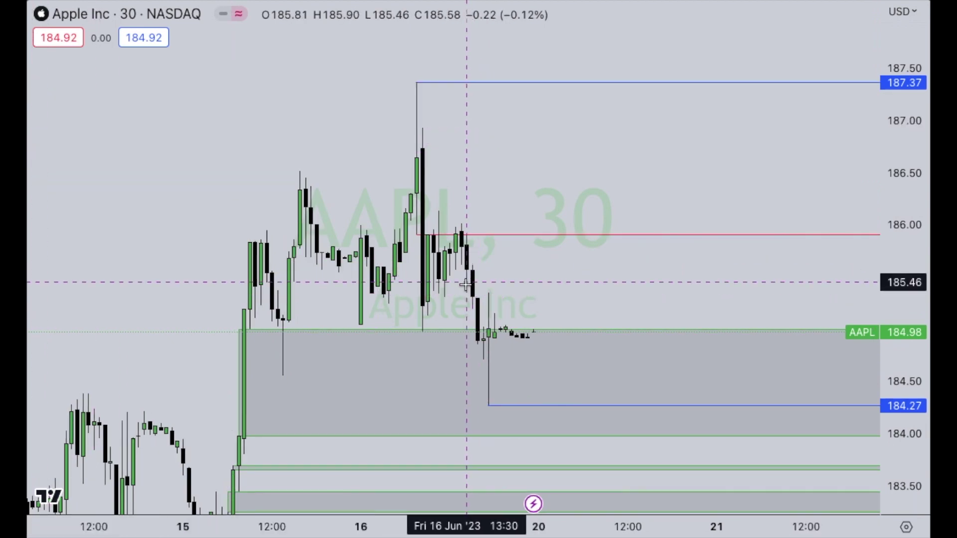
{"action": "mouse_move", "coordinate": [466, 283]}
{"action": "left_mouse_down"}
{"action": "mouse_move", "coordinate": [491, 331]}
{"action": "mouse_move", "coordinate": [477, 298]}
{"action": "left_mouse_up"}
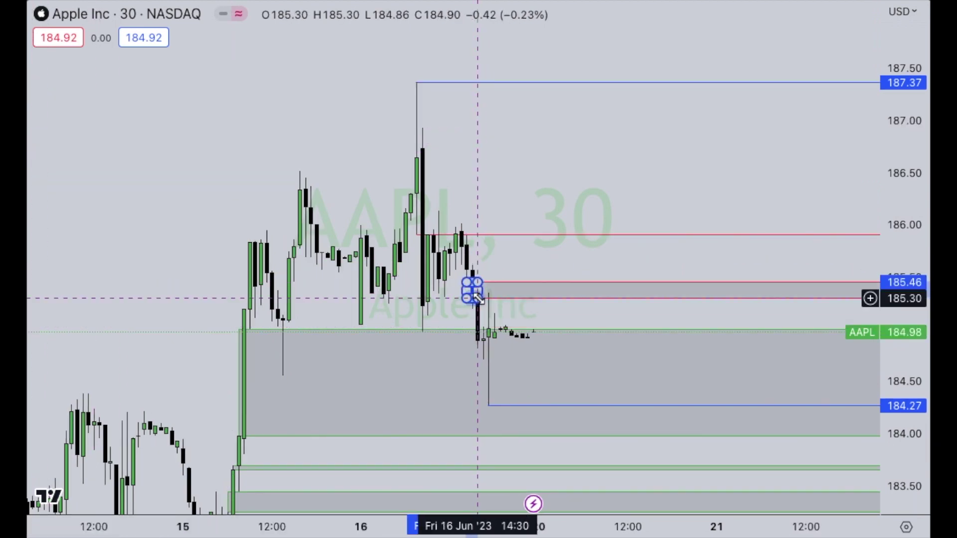
{"action": "left_click", "coordinate": [466, 277]}
{"action": "left_click_drag", "start_coordinate": [921, 279], "coordinate": [528, 390]}
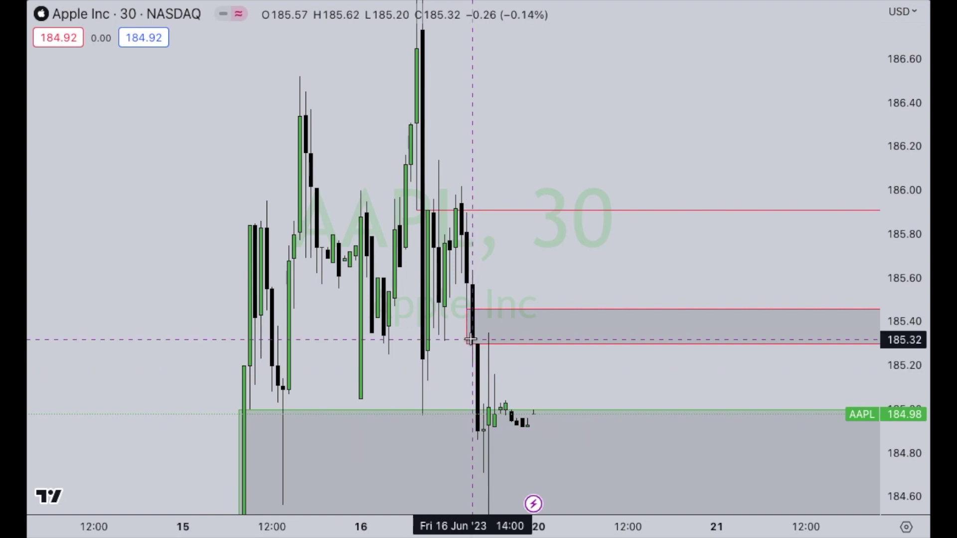
{"action": "left_click_drag", "start_coordinate": [471, 340], "coordinate": [477, 345]}
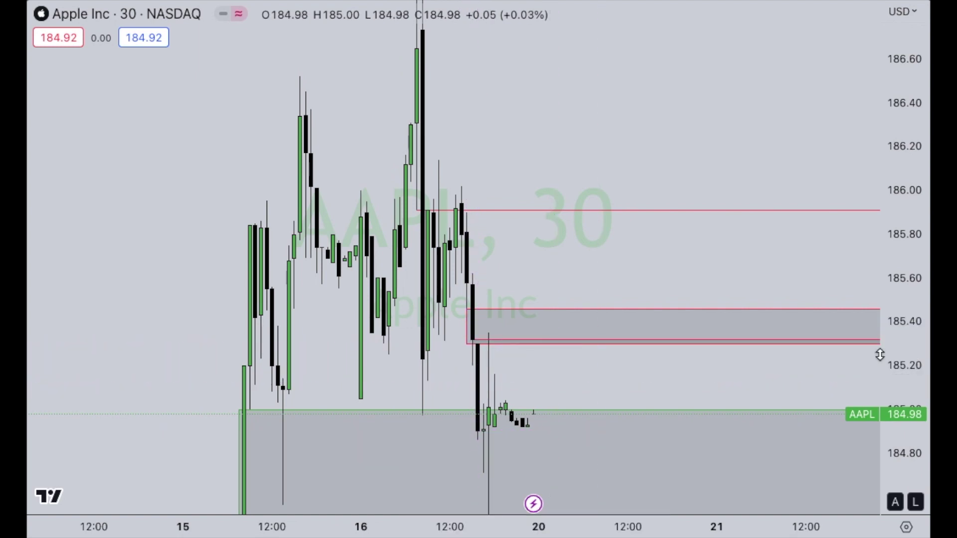
Draw another red supply zone from 185.20 down to 185.03 on the 16 June afternoon candles.
{"action": "left_click_drag", "start_coordinate": [904, 382], "coordinate": [904, 398]}
{"action": "left_click_drag", "start_coordinate": [641, 363], "coordinate": [610, 332]}
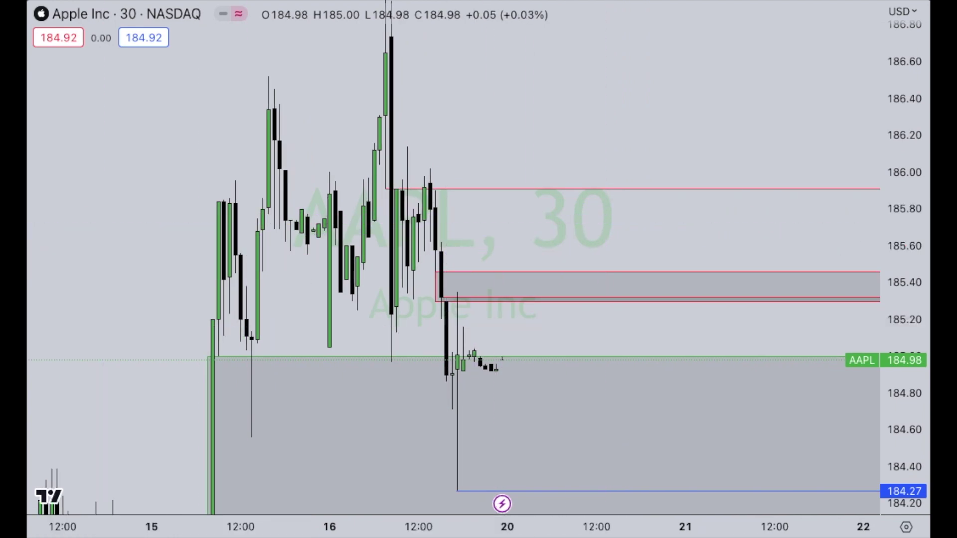
{"action": "left_click_drag", "start_coordinate": [438, 335], "coordinate": [450, 344]}
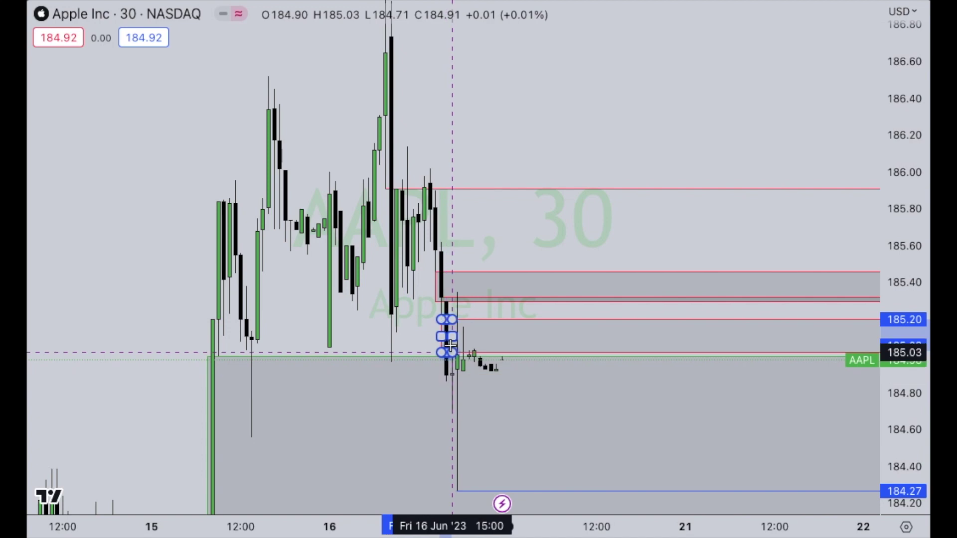
Review the red and green zones and both blue levels across Apple's 14 to 16 June price action.
{"action": "left_click_drag", "start_coordinate": [912, 269], "coordinate": [910, 316]}
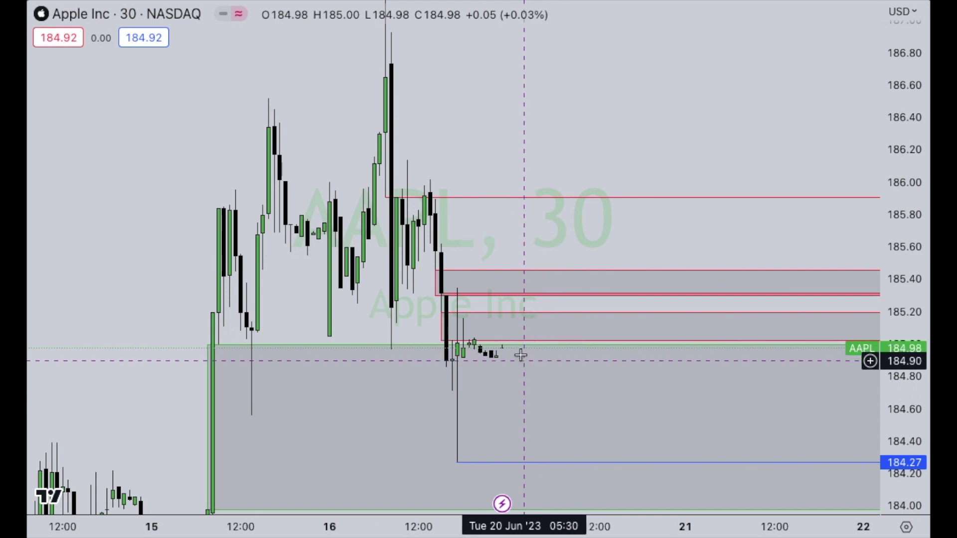
{"action": "left_click_drag", "start_coordinate": [899, 229], "coordinate": [867, 381]}
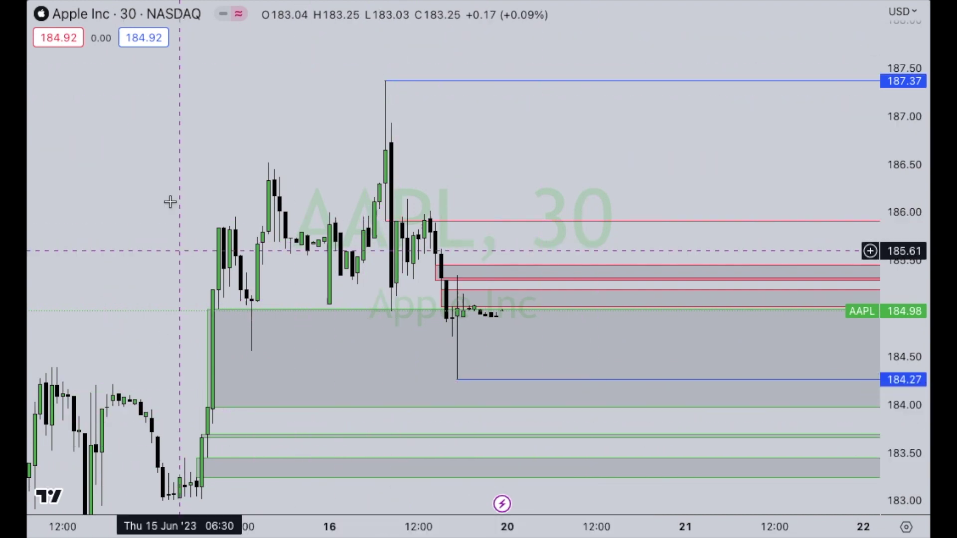
{"action": "left_click_drag", "start_coordinate": [267, 218], "coordinate": [356, 208]}
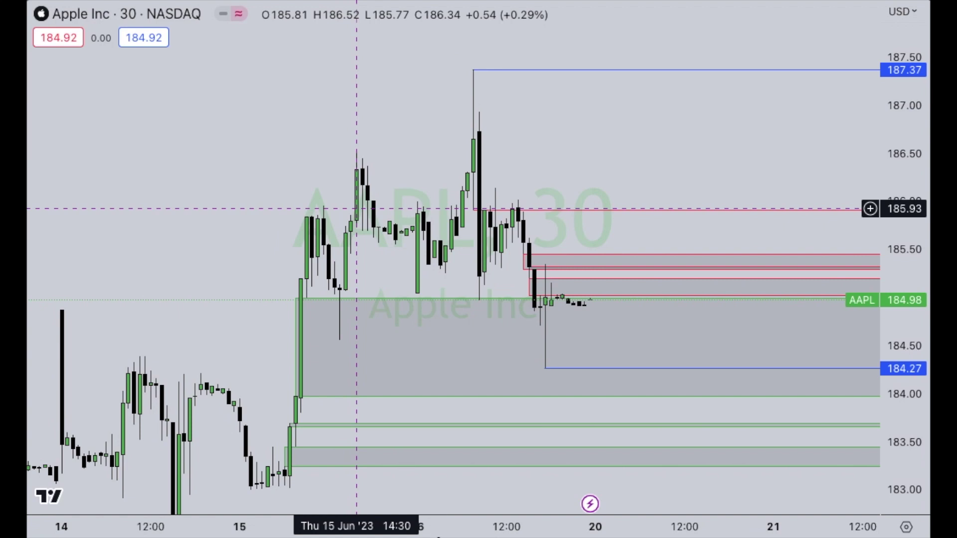
{"action": "left_click_drag", "start_coordinate": [438, 527], "coordinate": [423, 526]}
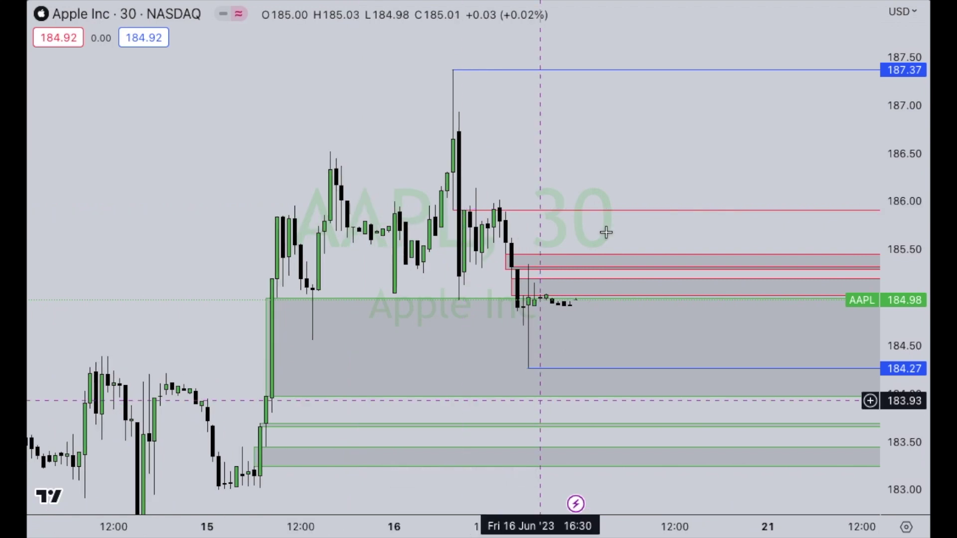
{"action": "scroll", "coordinate": [579, 182], "scroll_direction": "left", "scroll_amount": 3}
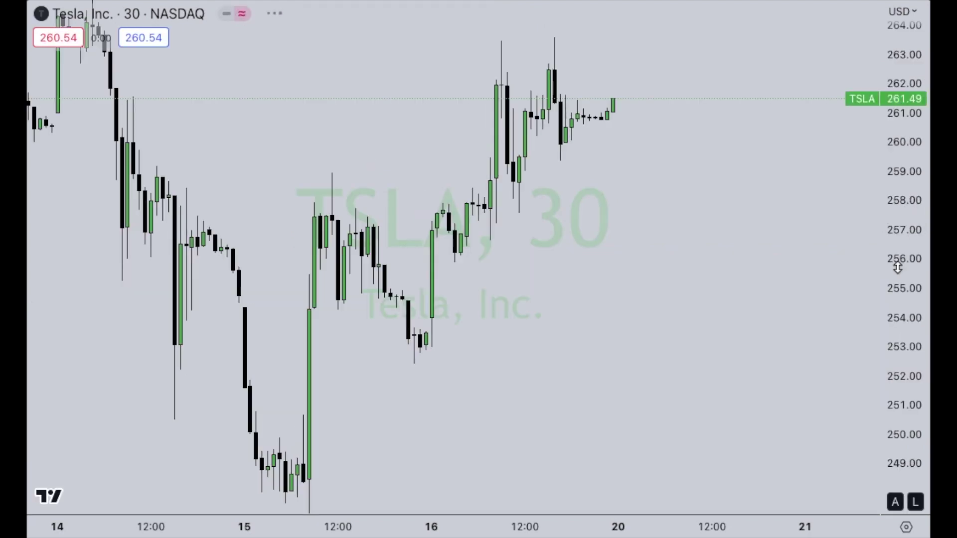
Examine the supply and demand zones on Tesla's 30-minute chart, focusing on the 15 and 16 June candles.
{"action": "left_click_drag", "start_coordinate": [885, 315], "coordinate": [880, 327]}
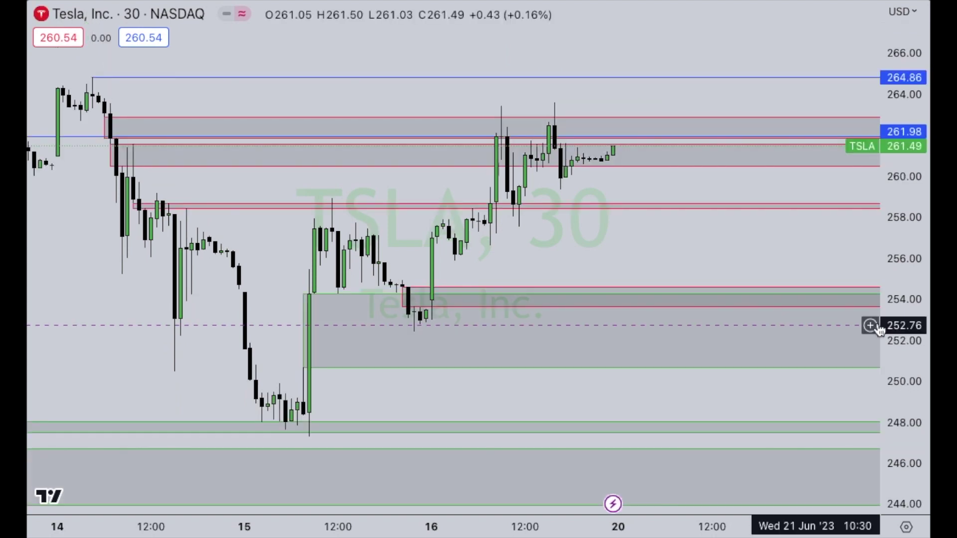
{"action": "left_click_drag", "start_coordinate": [548, 266], "coordinate": [573, 250]}
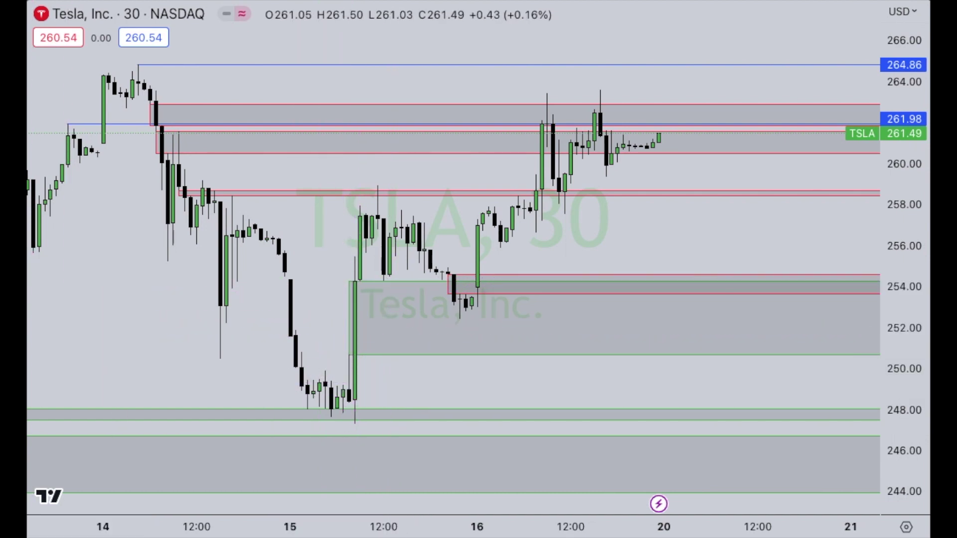
{"action": "left_click_drag", "start_coordinate": [237, 455], "coordinate": [570, 144]}
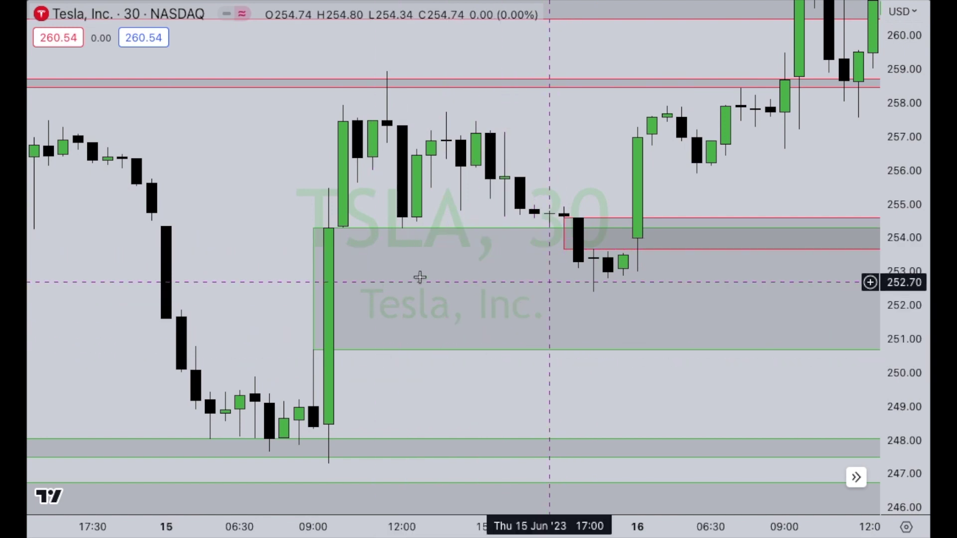
{"action": "left_click_drag", "start_coordinate": [887, 264], "coordinate": [887, 330]}
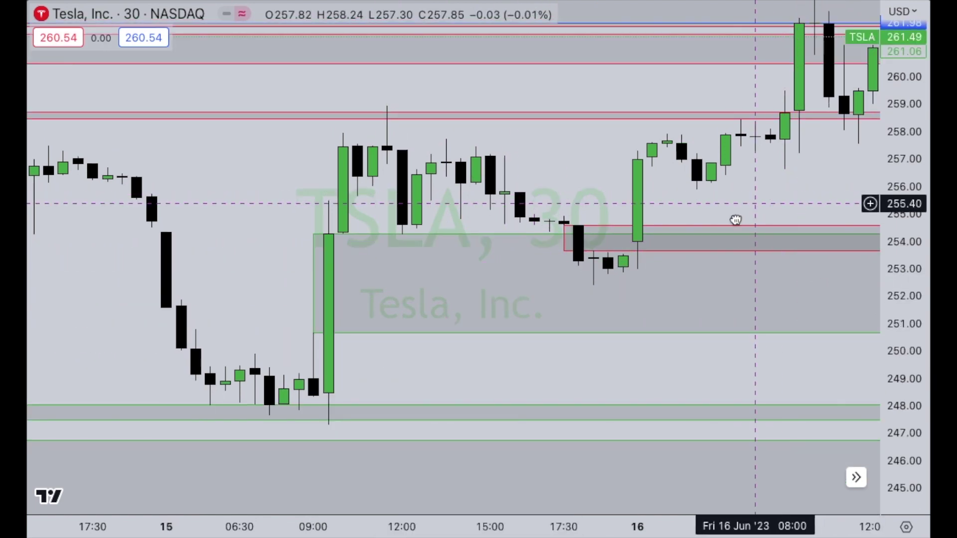
{"action": "right_click", "coordinate": [636, 282]}
{"action": "scroll", "coordinate": [498, 374], "scroll_direction": "right", "scroll_amount": 1}
{"action": "left_click", "coordinate": [411, 417]}
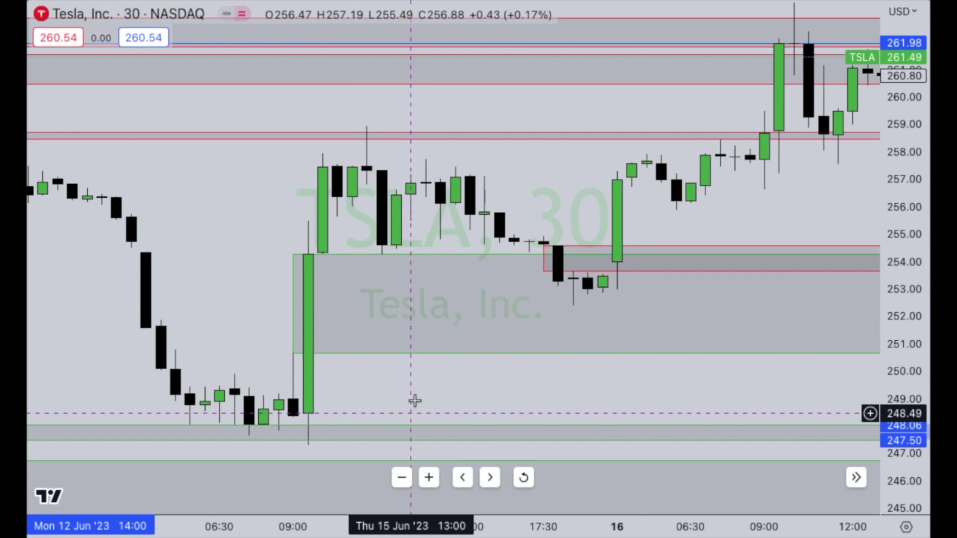
{"action": "left_click", "coordinate": [400, 477]}
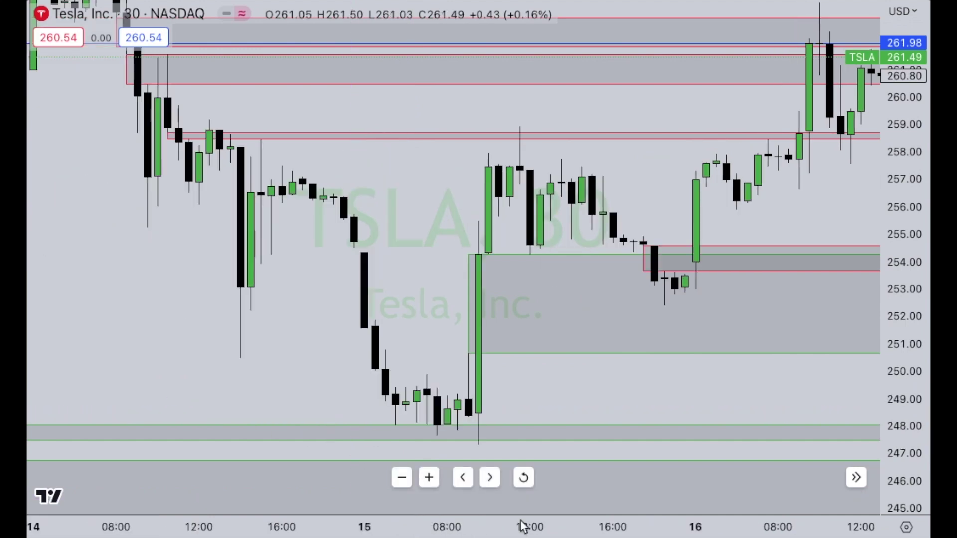
{"action": "left_click_drag", "start_coordinate": [543, 406], "coordinate": [480, 408]}
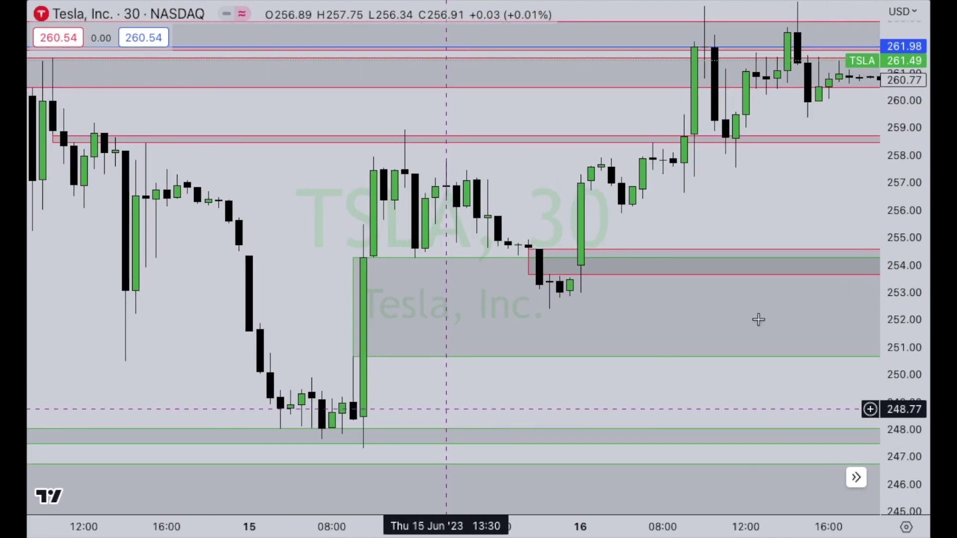
Examine the large green demand zone from 15 June and the red zone overlapping it near 254 on Tesla's chart.
{"action": "left_click_drag", "start_coordinate": [642, 265], "coordinate": [510, 308]}
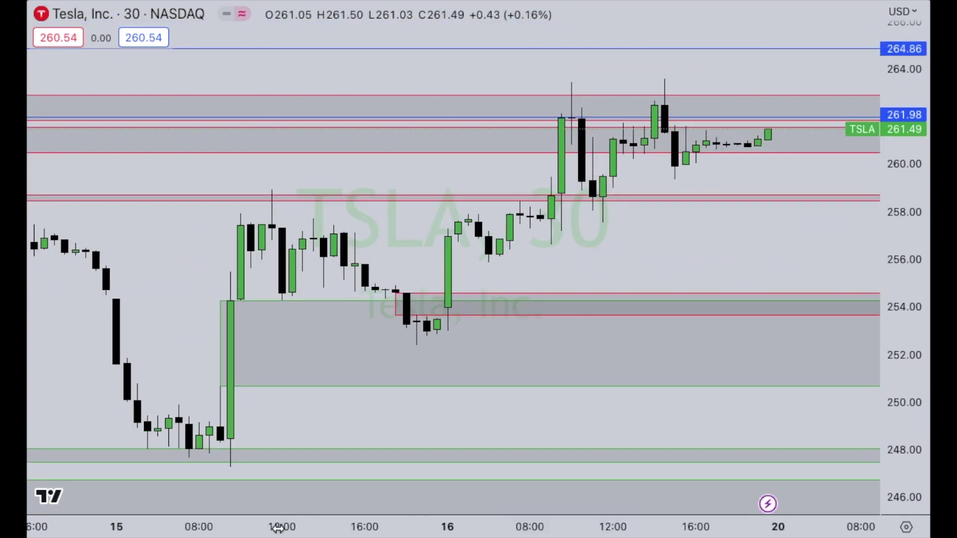
{"action": "scroll", "coordinate": [279, 523], "scroll_direction": "down", "scroll_amount": 3}
{"action": "left_click_drag", "start_coordinate": [897, 319], "coordinate": [884, 391]}
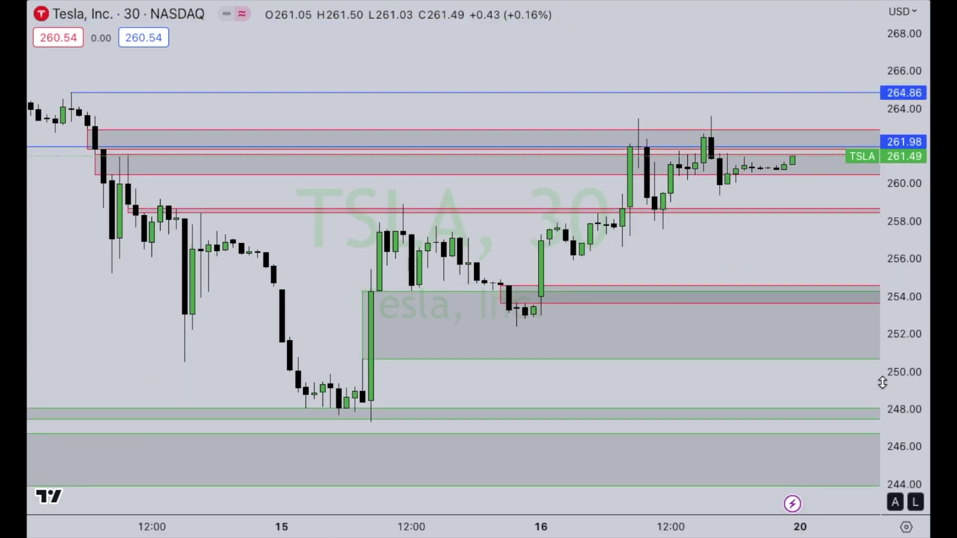
{"action": "left_click", "coordinate": [416, 300]}
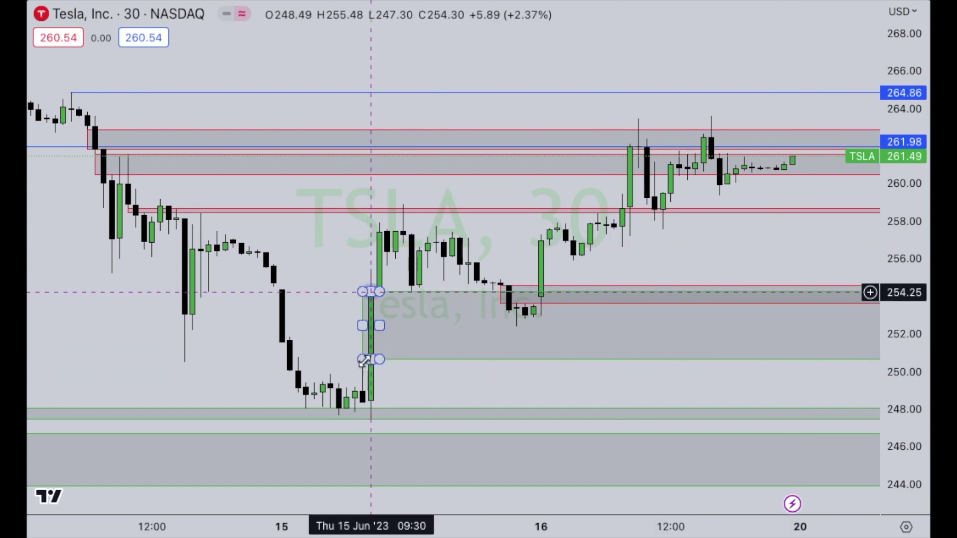
{"action": "left_click", "coordinate": [501, 273]}
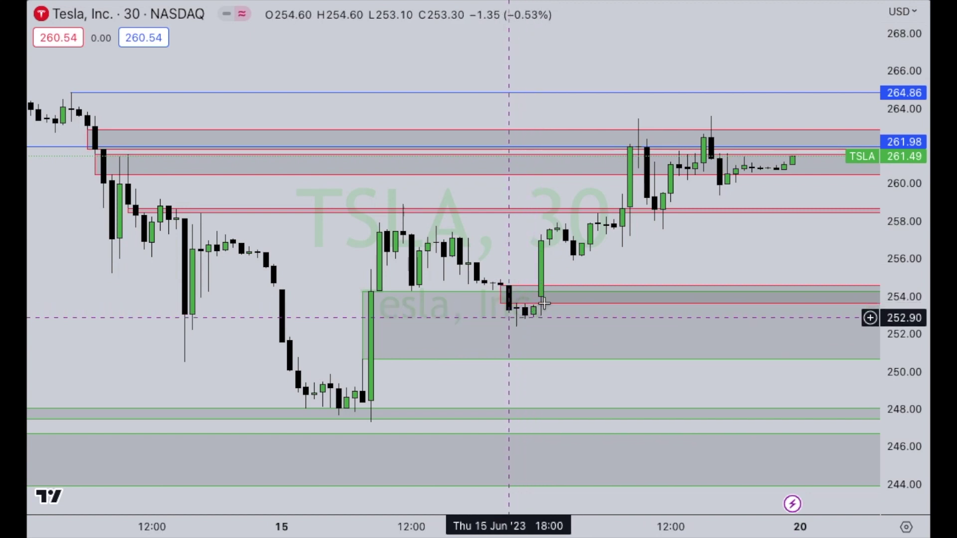
{"action": "left_click", "coordinate": [550, 355]}
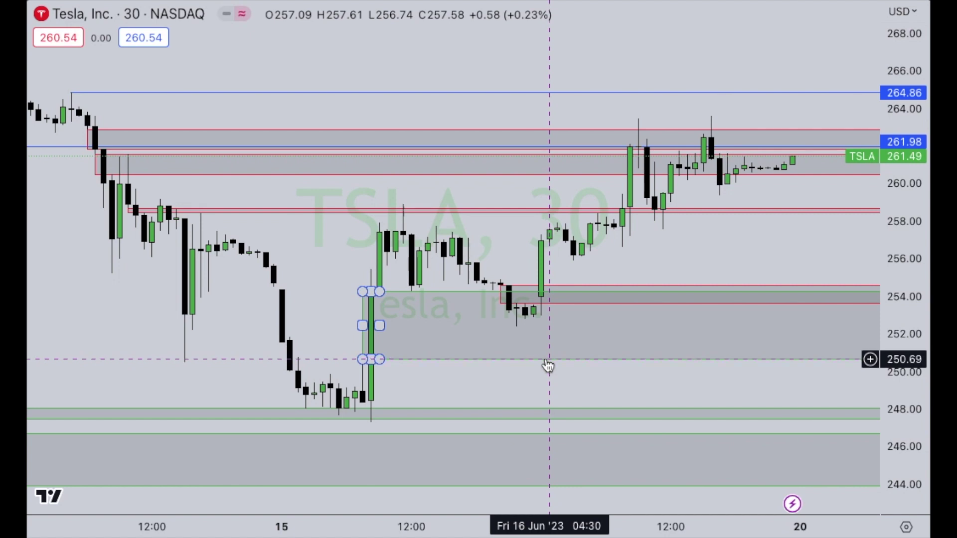
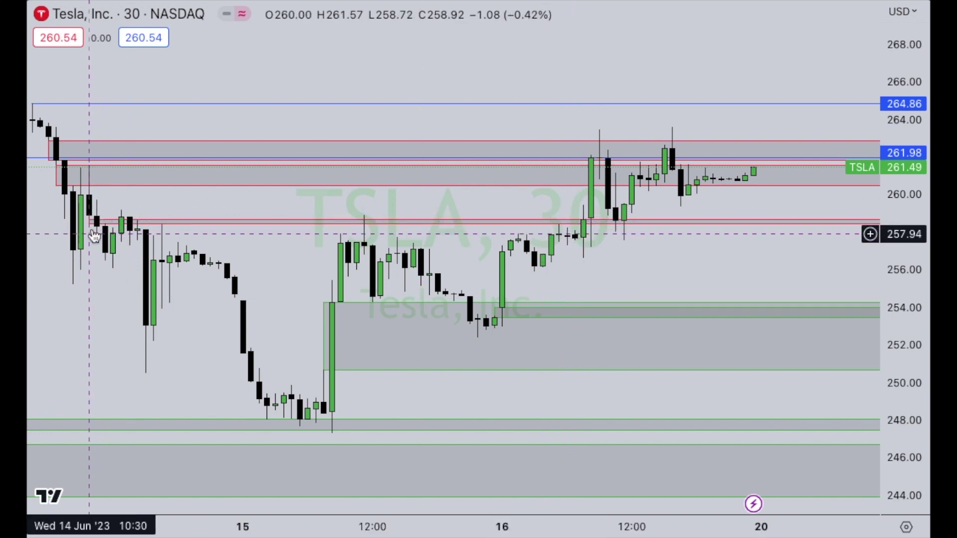
Recolor the thin red zone between 258.72 and 258.47 green to mark it as demand.
{"action": "left_click", "coordinate": [583, 223]}
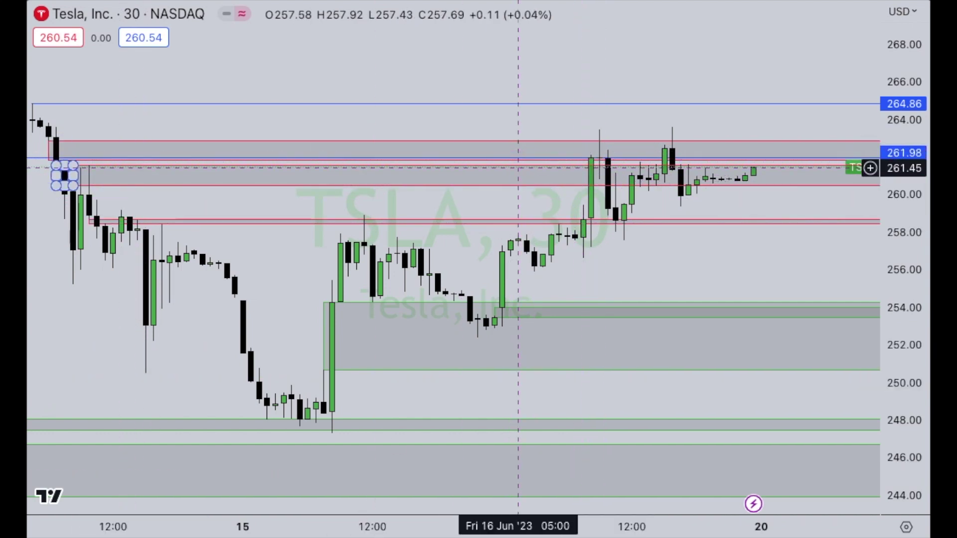
{"action": "scroll", "coordinate": [684, 514], "scroll_direction": "down", "scroll_amount": 5}
{"action": "scroll", "coordinate": [691, 511], "scroll_direction": "up", "scroll_amount": 3}
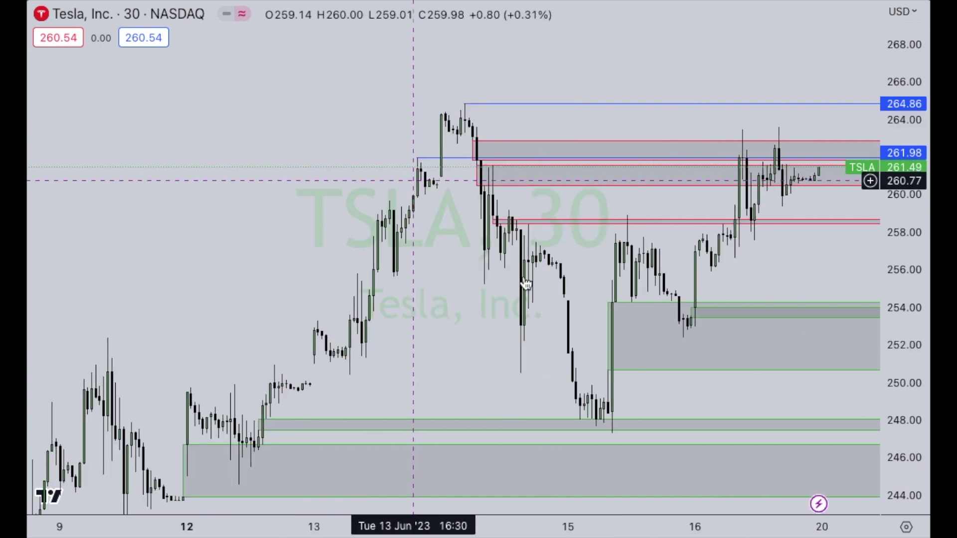
{"action": "scroll", "coordinate": [498, 514], "scroll_direction": "up", "scroll_amount": 3}
{"action": "scroll", "coordinate": [447, 508], "scroll_direction": "up", "scroll_amount": 3}
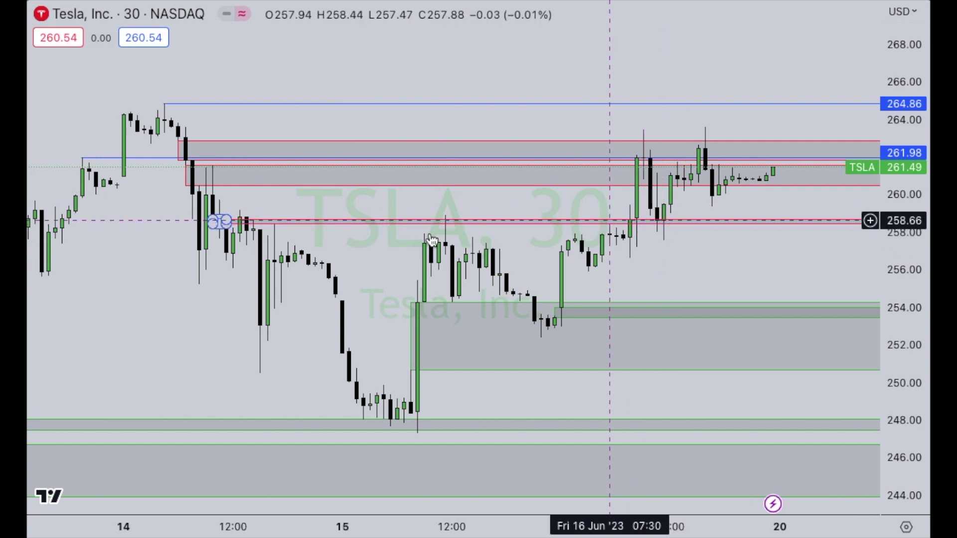
{"action": "left_click", "coordinate": [727, 224]}
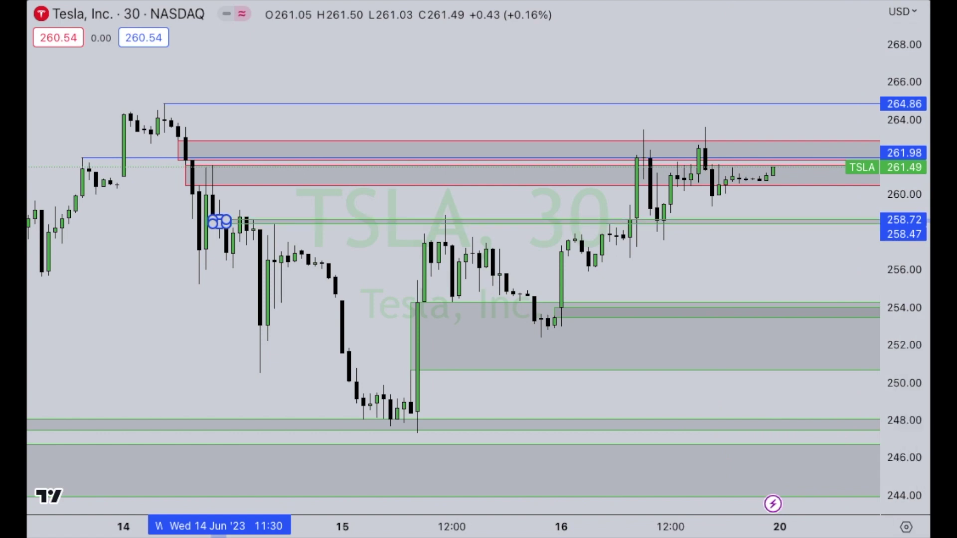
{"action": "left_click", "coordinate": [657, 94]}
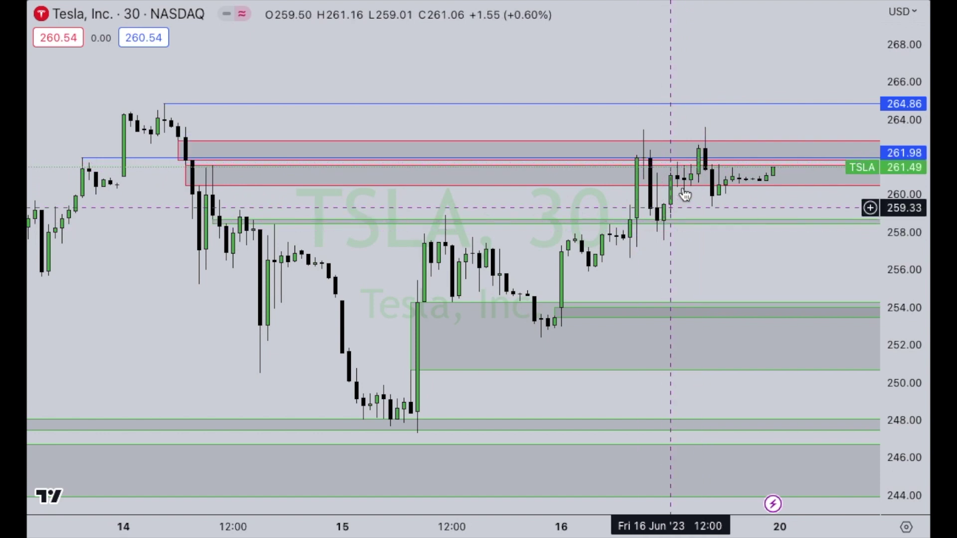
Recolor the red zone between 261.58 and 260.50 green to mark it as demand.
{"action": "left_click", "coordinate": [708, 148]}
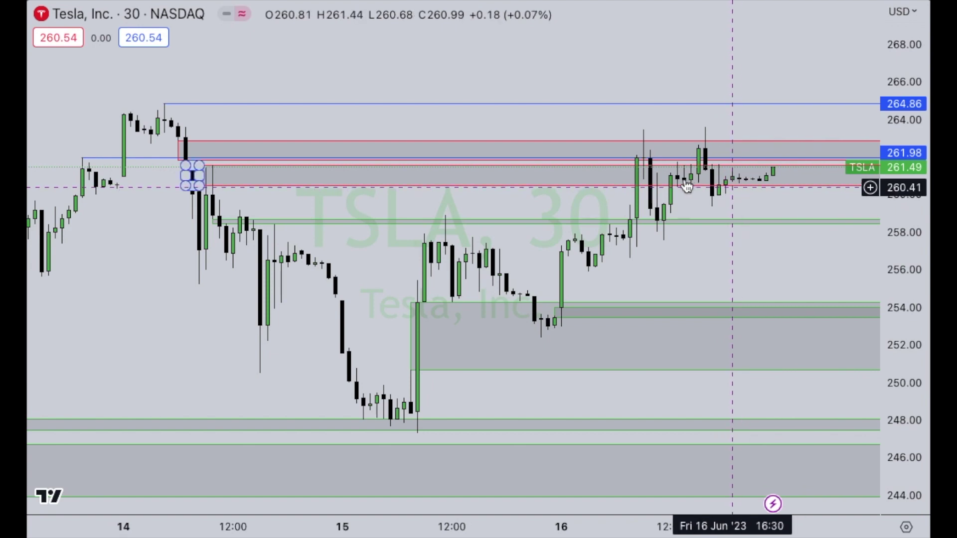
{"action": "left_click", "coordinate": [760, 193]}
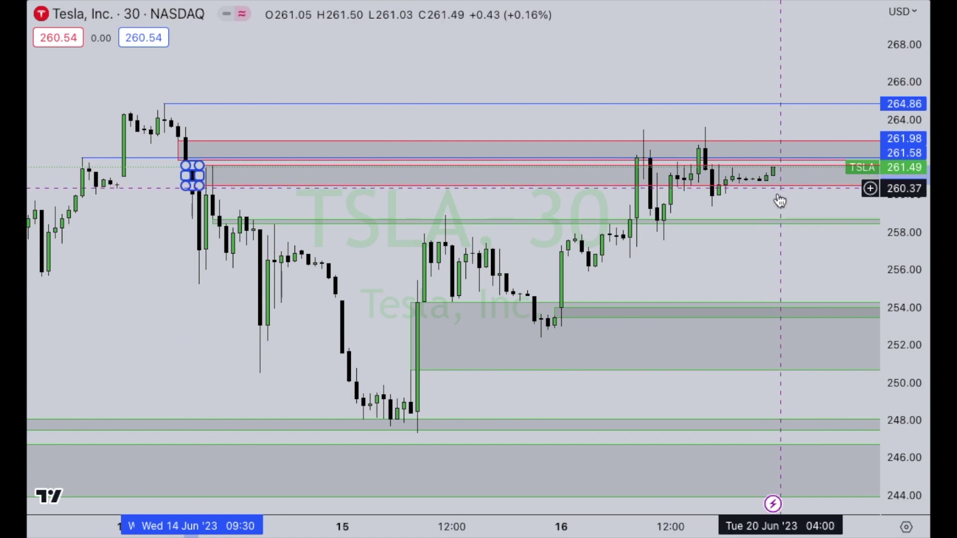
{"action": "left_click", "coordinate": [937, 329]}
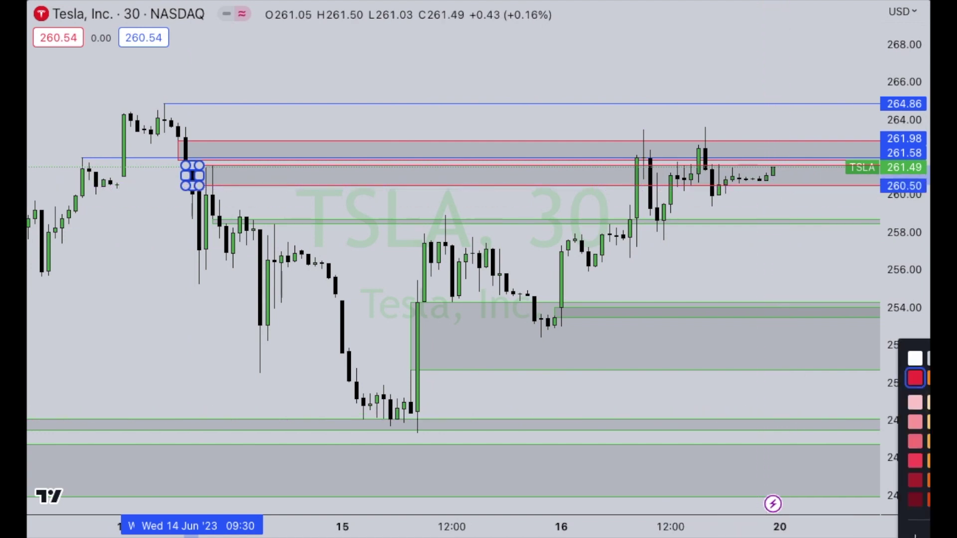
{"action": "left_click", "coordinate": [947, 379]}
{"action": "left_click", "coordinate": [736, 240]}
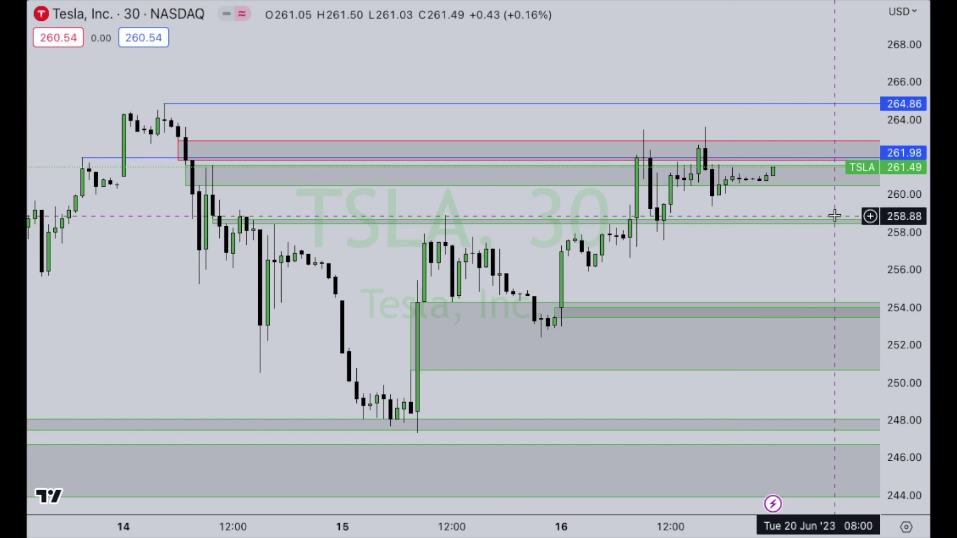
Review the remaining red supply zone and the blue levels at 264.86 and 261.98 against the 16 June highs.
{"action": "left_click", "coordinate": [724, 187]}
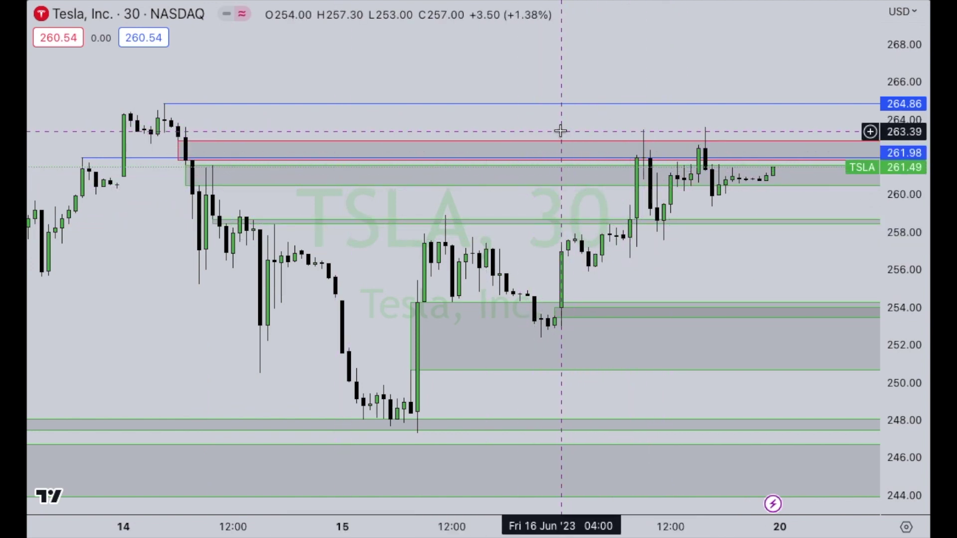
{"action": "left_click_drag", "start_coordinate": [903, 161], "coordinate": [903, 168]}
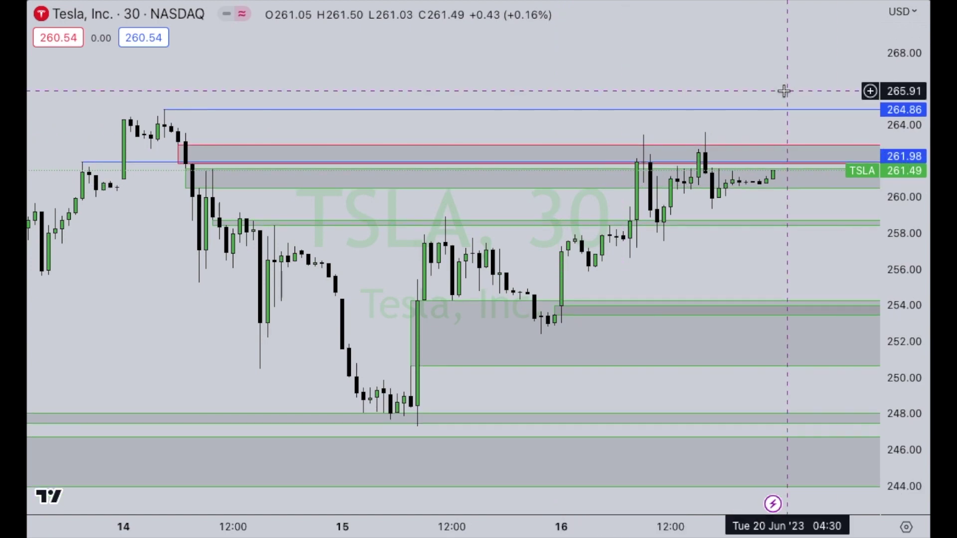
{"action": "left_click_drag", "start_coordinate": [775, 75], "coordinate": [776, 106]}
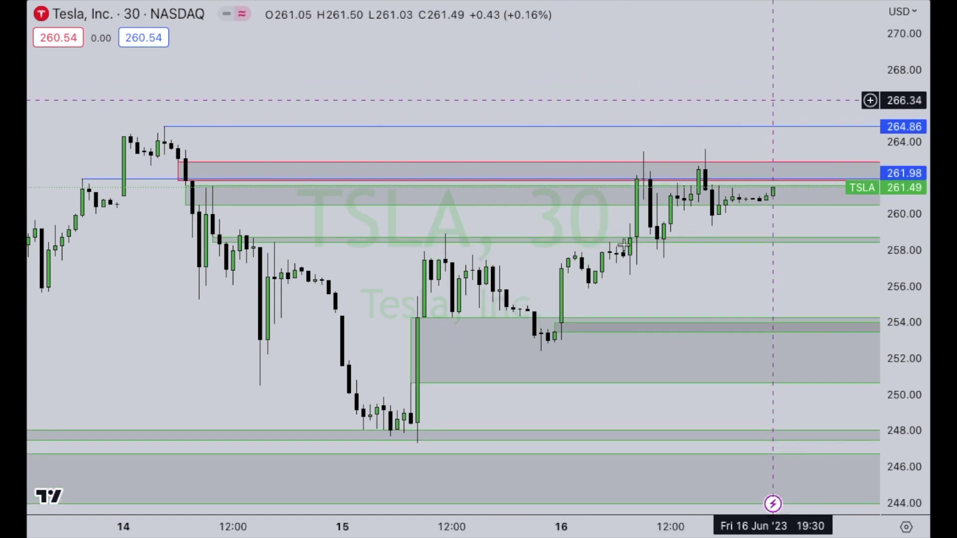